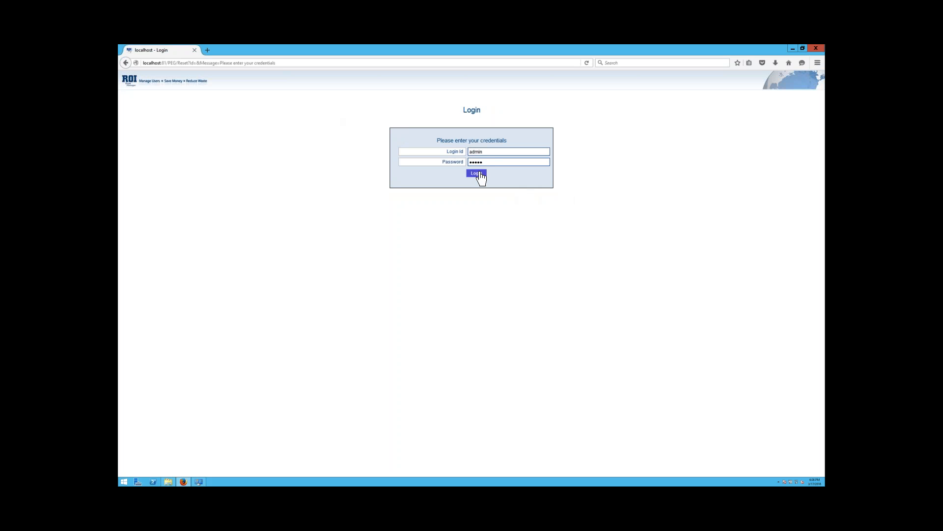
Step: Log in with the admin credentials already entered and open the print manager setup page
{"action": "left_click", "coordinate": [475, 174]}
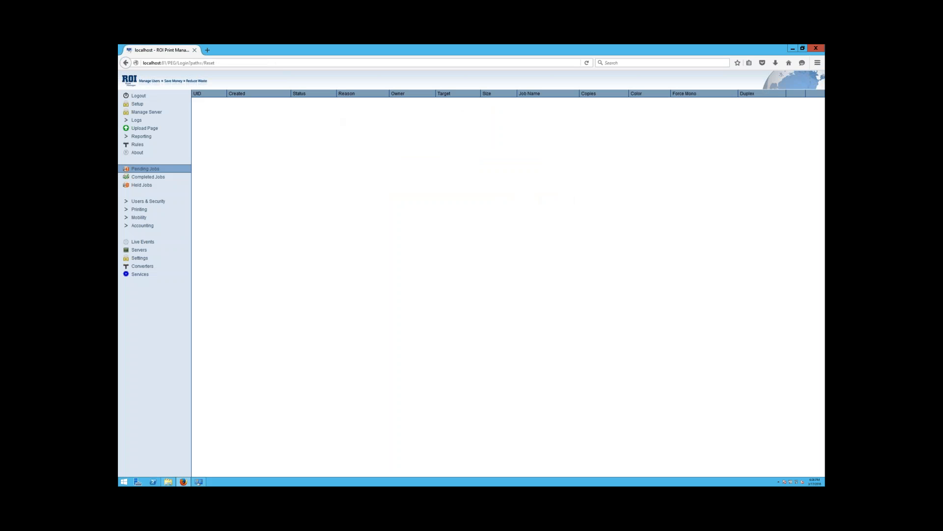
{"action": "left_click", "coordinate": [137, 104]}
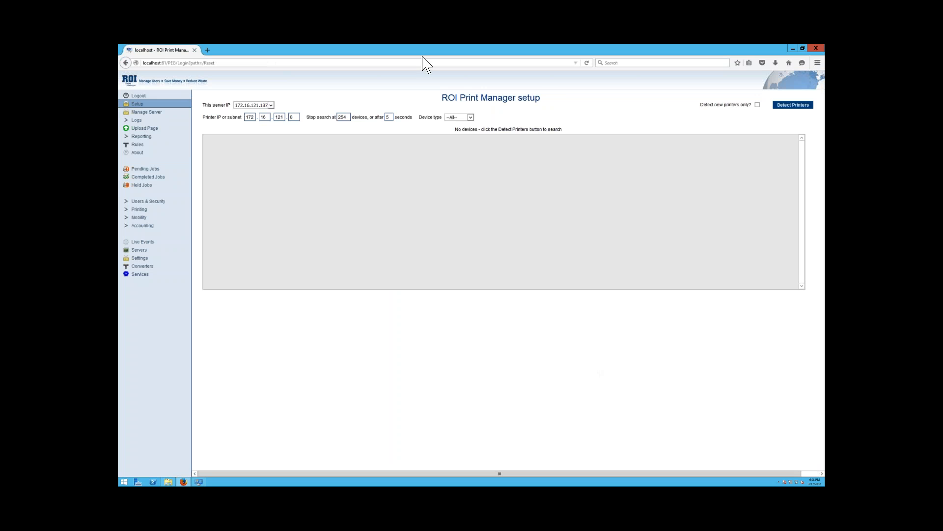
Step: Set the server IP to 192.168.1.33 and detect printers of all device types on subnet 192.168.1.0
{"action": "left_click", "coordinate": [272, 105]}
{"action": "left_click", "coordinate": [264, 117]}
{"action": "left_click", "coordinate": [471, 118]}
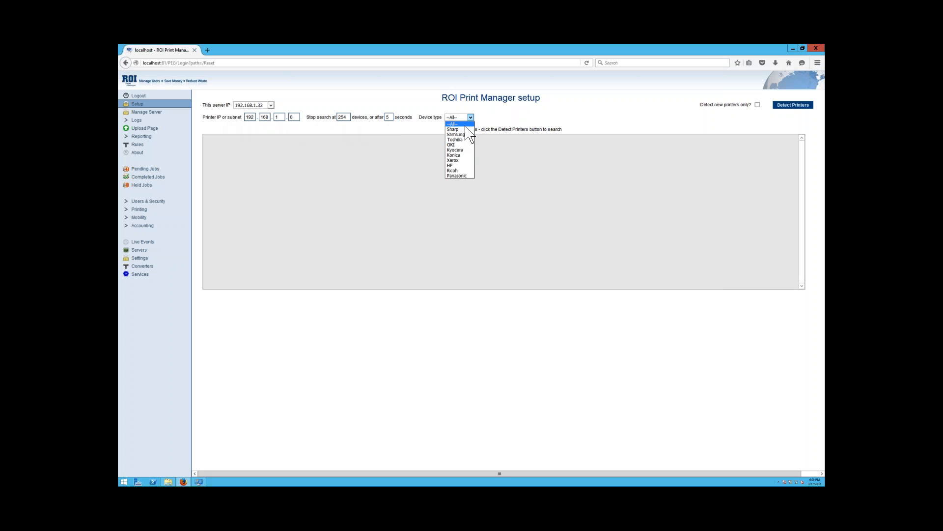
{"action": "left_click", "coordinate": [466, 125]}
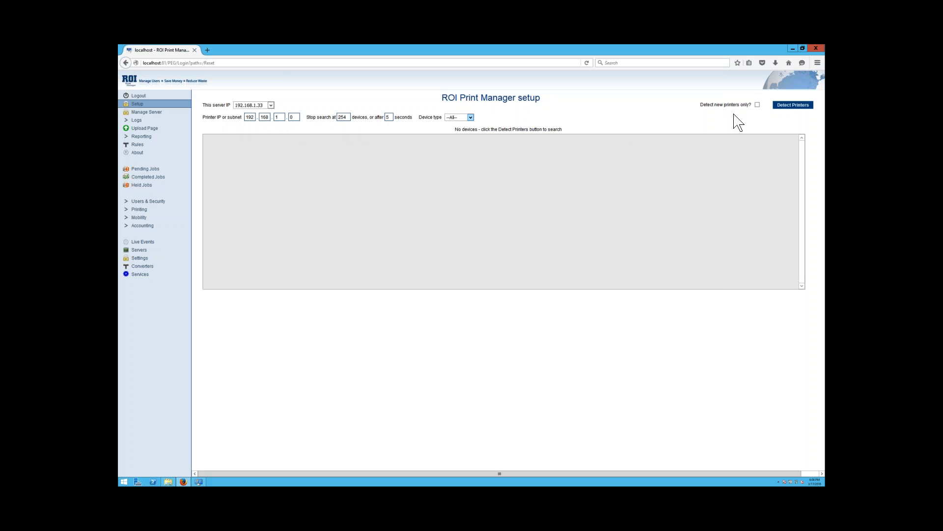
{"action": "left_click", "coordinate": [799, 106]}
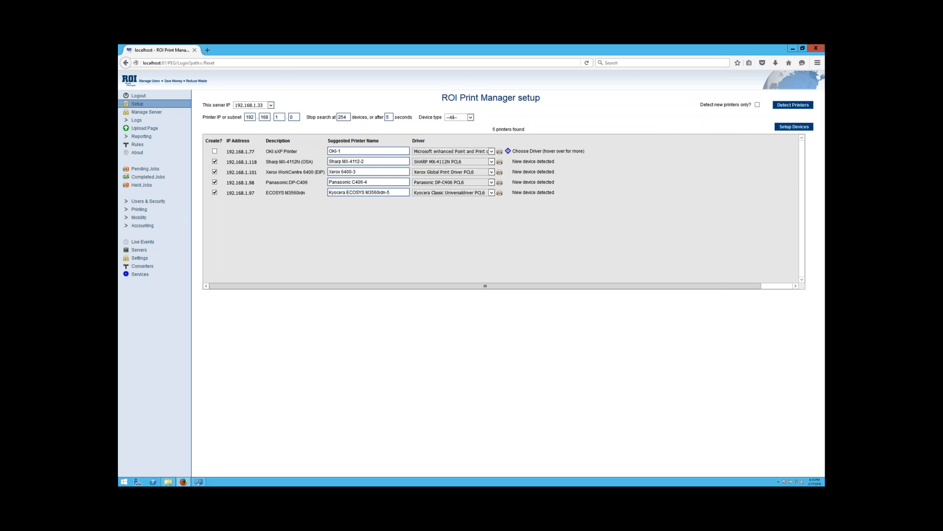
Step: Assign the ES8473 MFP(PCL6) driver to the OKI sXP printer and mark that printer for creation
{"action": "mouse_move", "coordinate": [531, 153]}
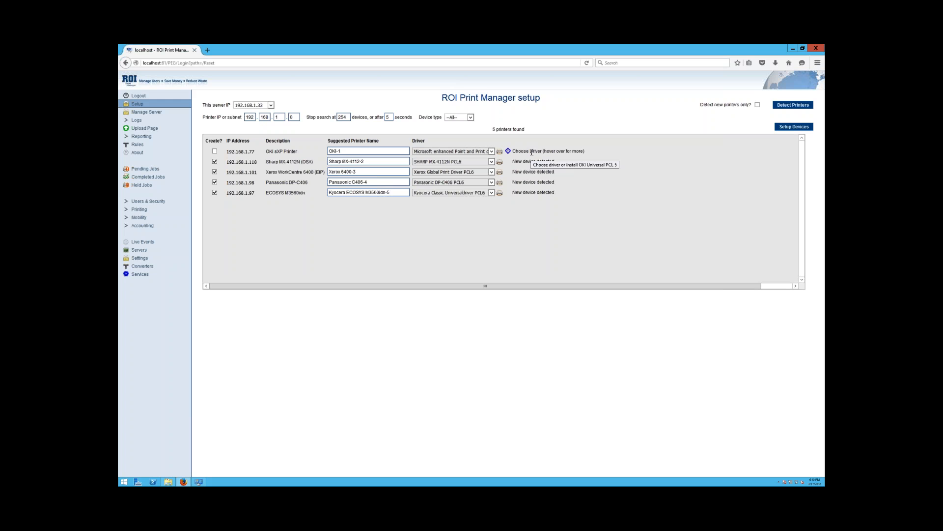
{"action": "left_click", "coordinate": [491, 151]}
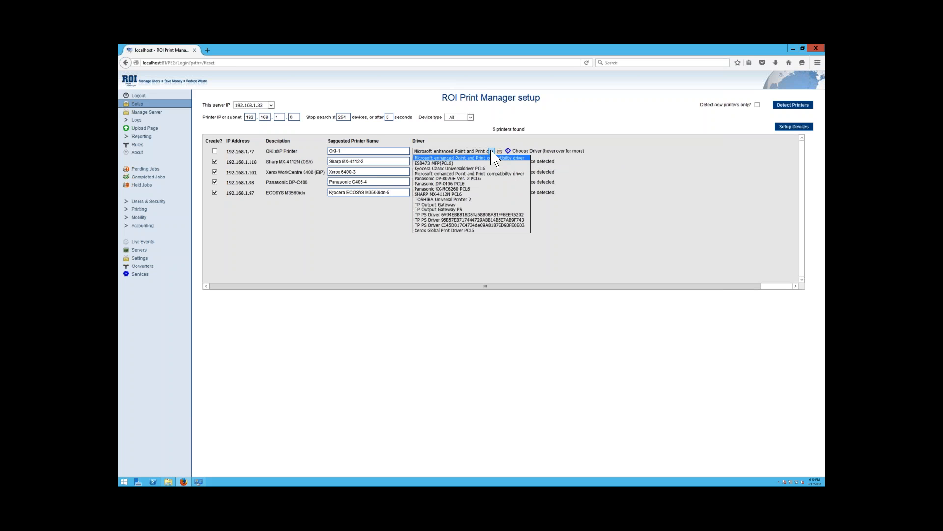
{"action": "left_click", "coordinate": [436, 163]}
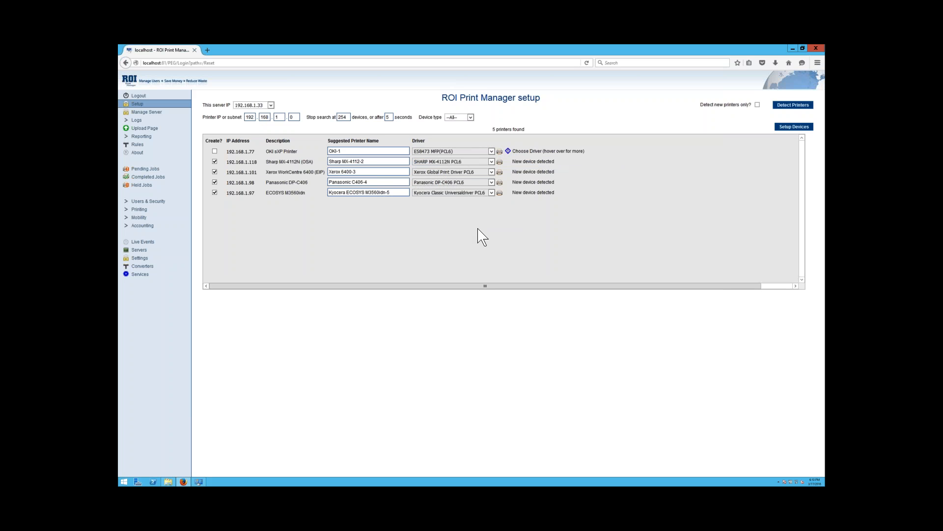
{"action": "left_click", "coordinate": [215, 151]}
Step: Start the setup of all selected devices and accept the Kyocera embedded application notice
{"action": "left_click", "coordinate": [805, 129]}
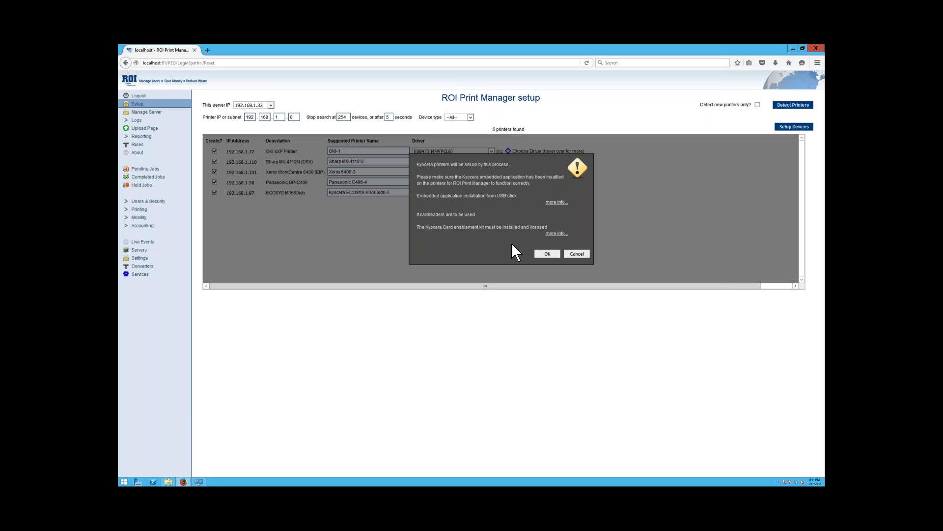
{"action": "left_click", "coordinate": [556, 256]}
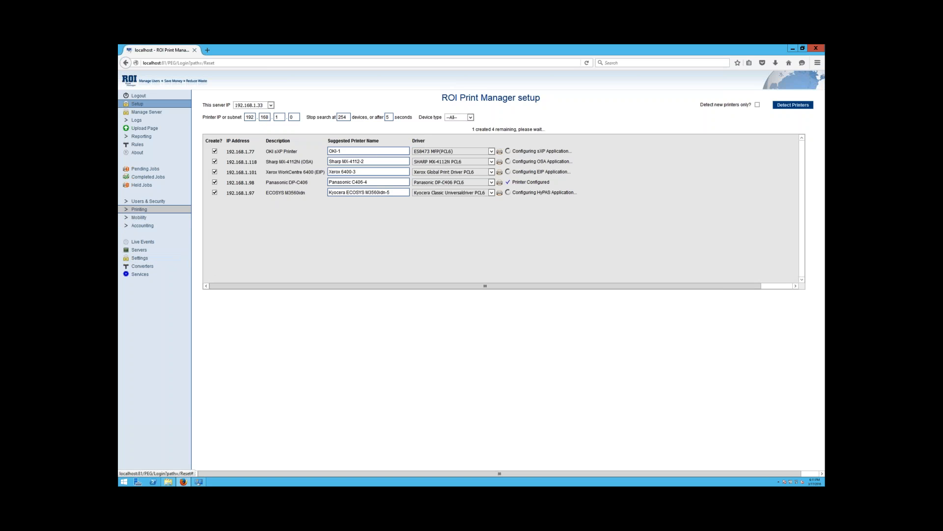
Step: Open the list of configured printers and MFDs and review the general properties of the Sharp MX-4112-2
{"action": "left_click", "coordinate": [139, 209]}
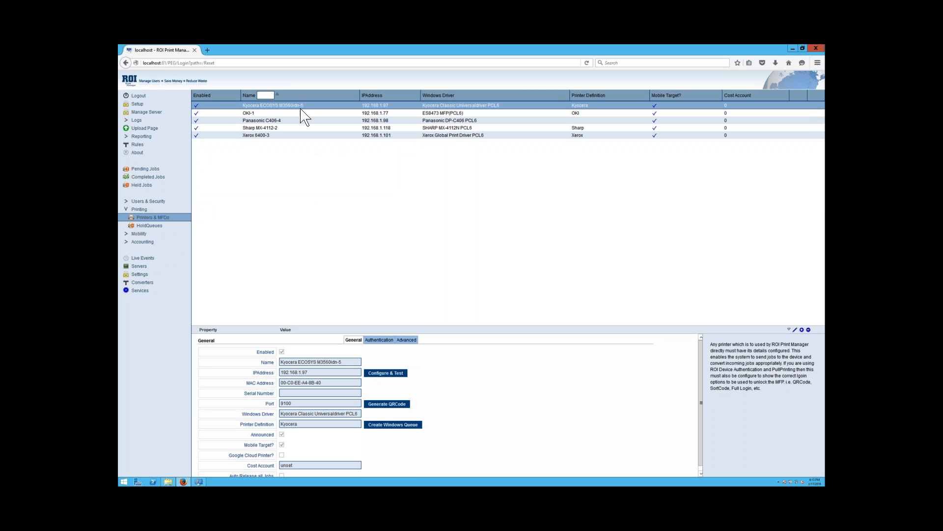
{"action": "left_click", "coordinate": [285, 127]}
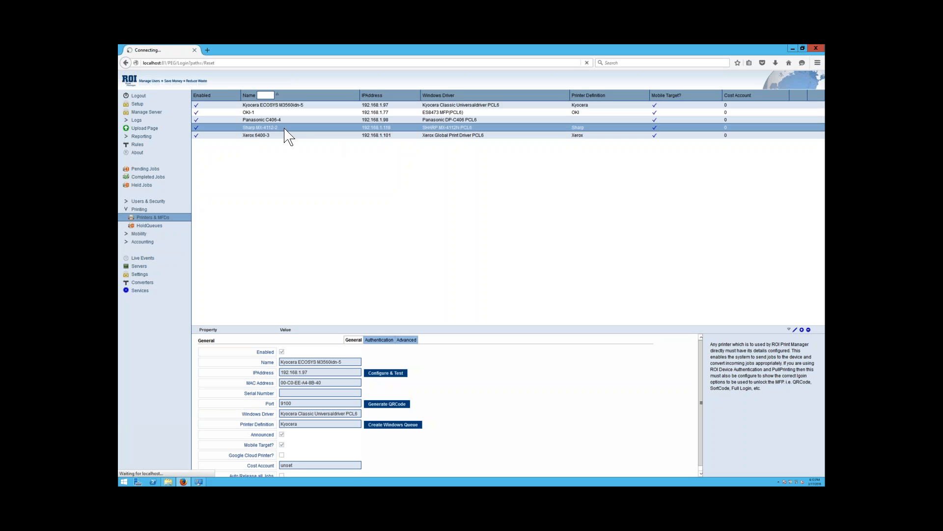
{"action": "mouse_move", "coordinate": [457, 405]}
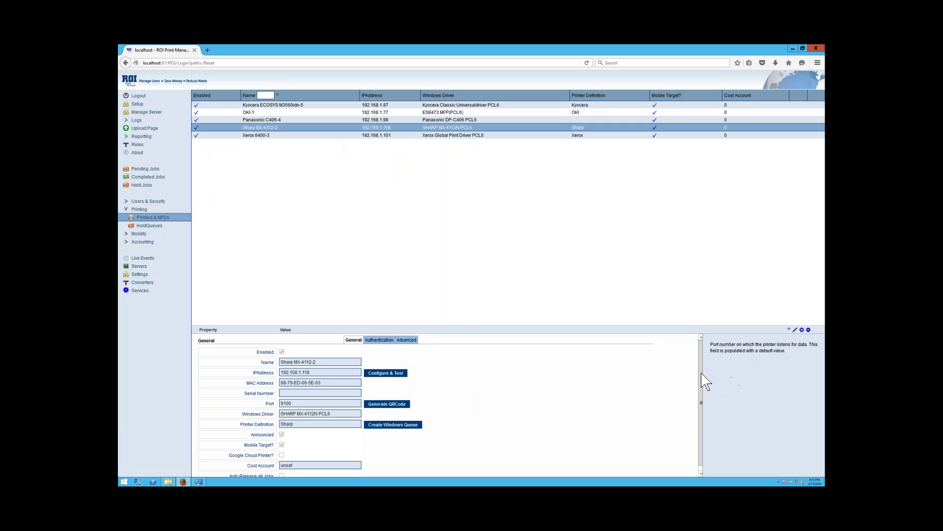
{"action": "left_click_drag", "start_coordinate": [701, 373], "coordinate": [702, 387]}
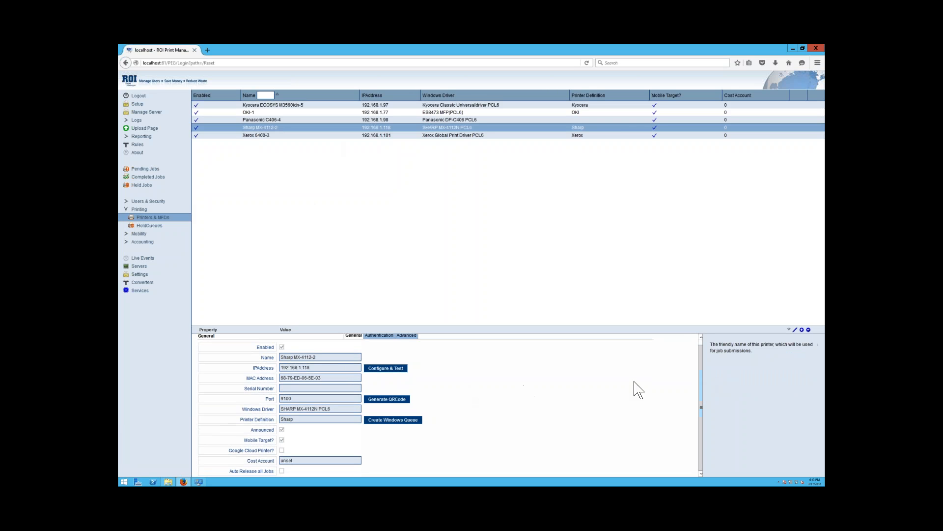
{"action": "left_click_drag", "start_coordinate": [701, 381], "coordinate": [700, 376]}
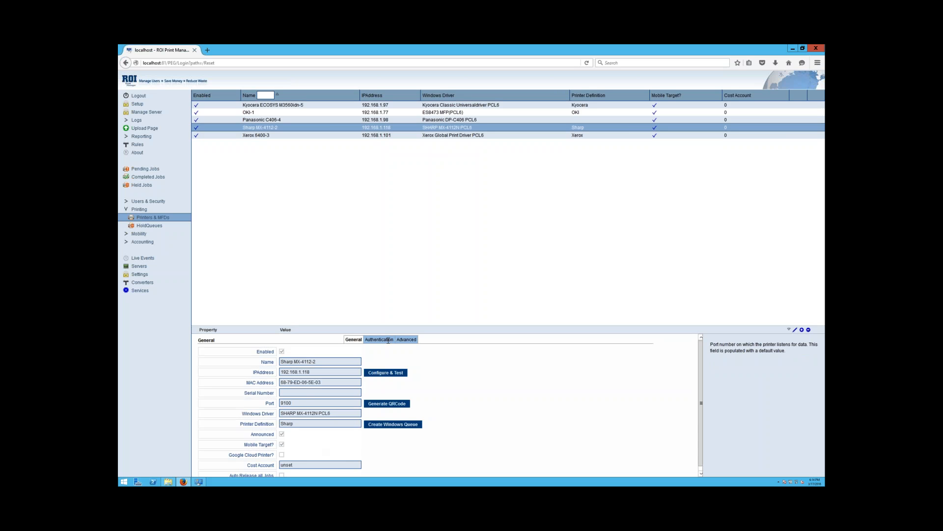
{"action": "scroll", "coordinate": [295, 447], "scroll_direction": "down", "scroll_amount": 1}
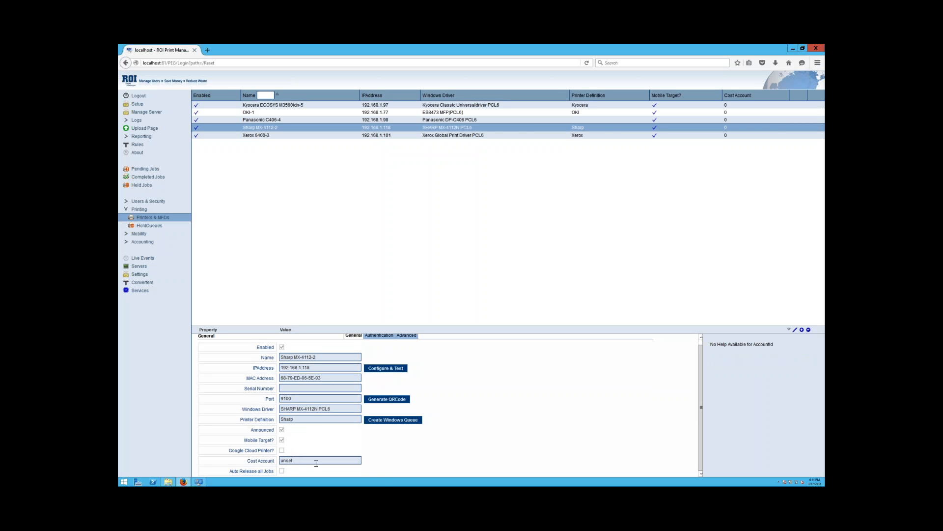
Step: Open the Sharp printer's authentication settings for editing and check the available login types, keeping Full
{"action": "left_click", "coordinate": [388, 336]}
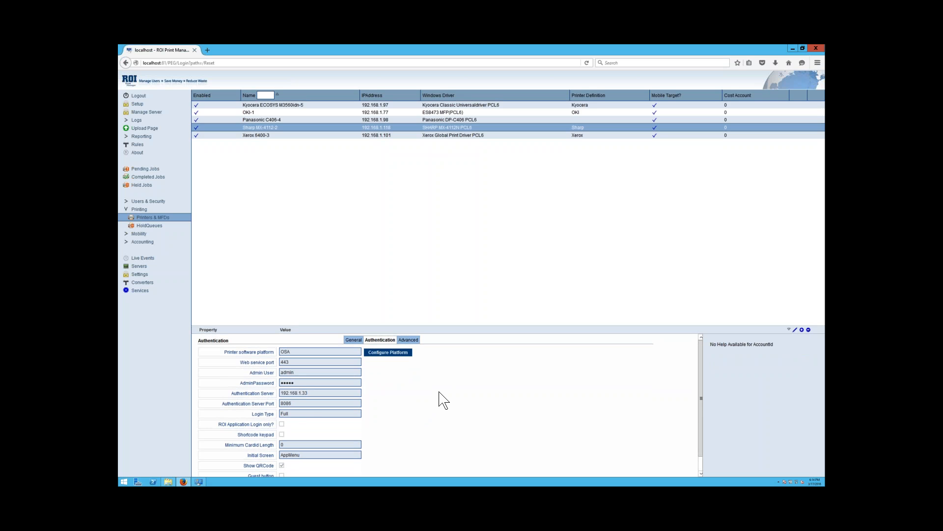
{"action": "left_click", "coordinate": [311, 413]}
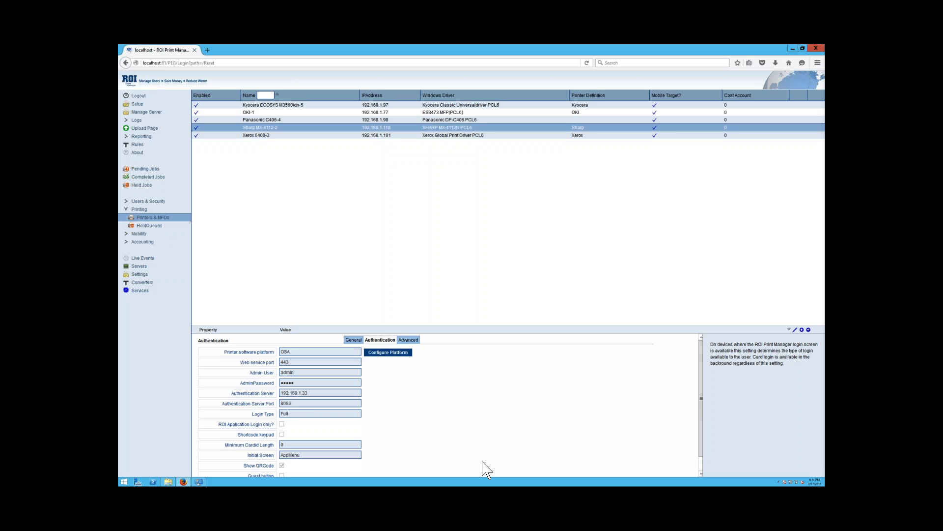
{"action": "scroll", "coordinate": [452, 453], "scroll_direction": "down", "scroll_amount": 1}
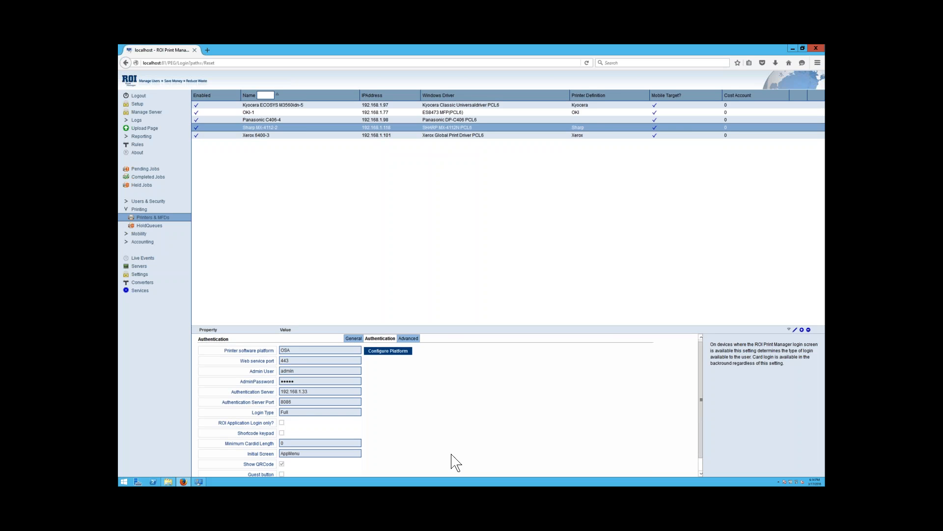
{"action": "double_click", "coordinate": [337, 398]}
{"action": "left_click", "coordinate": [313, 423]}
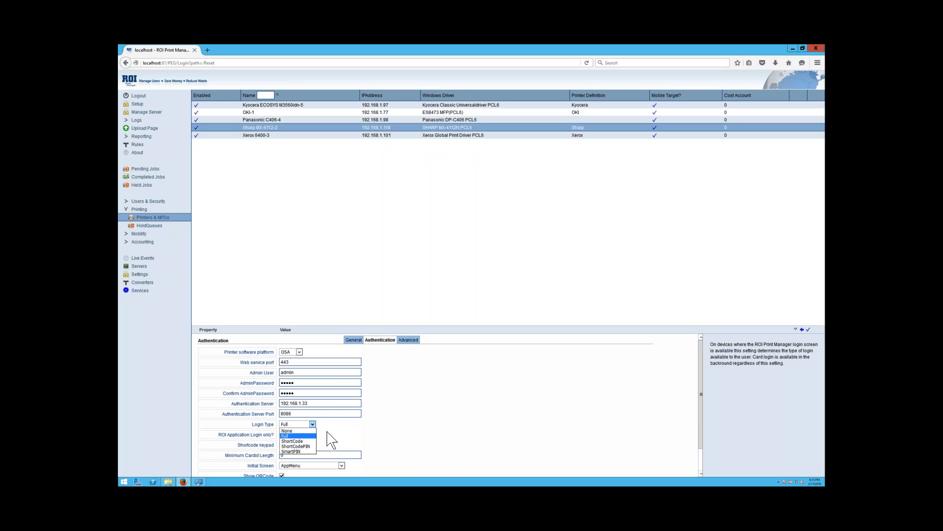
{"action": "left_click", "coordinate": [331, 439]}
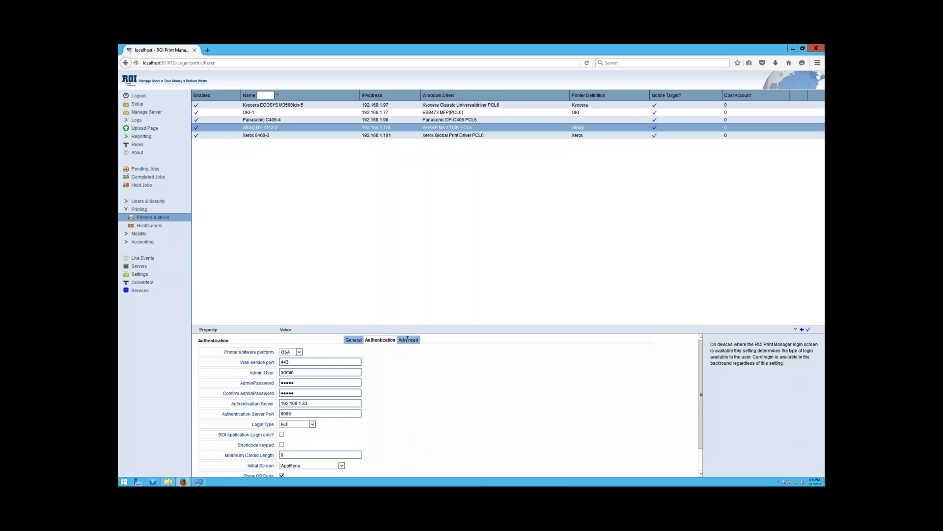
Step: Examine the Sharp printer's advanced settings, including the card reader type options and the PJL billing setting
{"action": "left_click", "coordinate": [408, 339]}
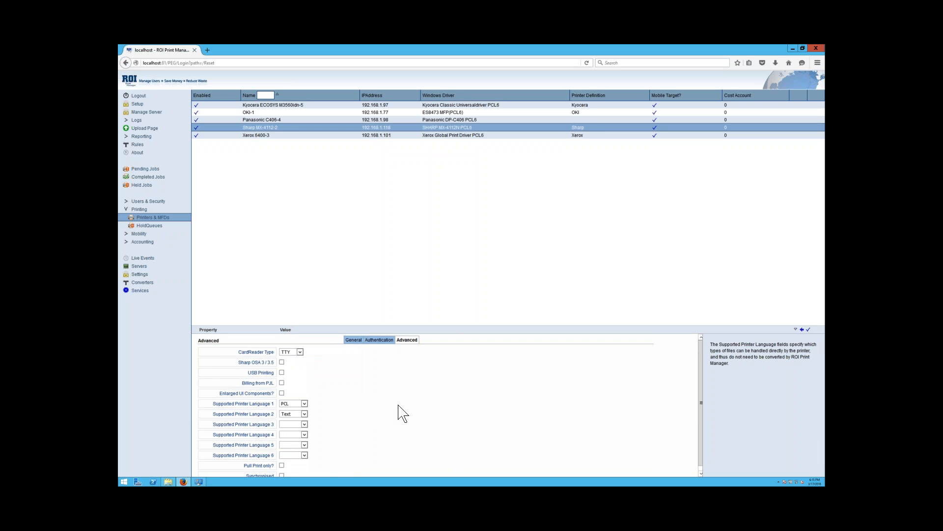
{"action": "scroll", "coordinate": [402, 412], "scroll_direction": "down", "scroll_amount": 1}
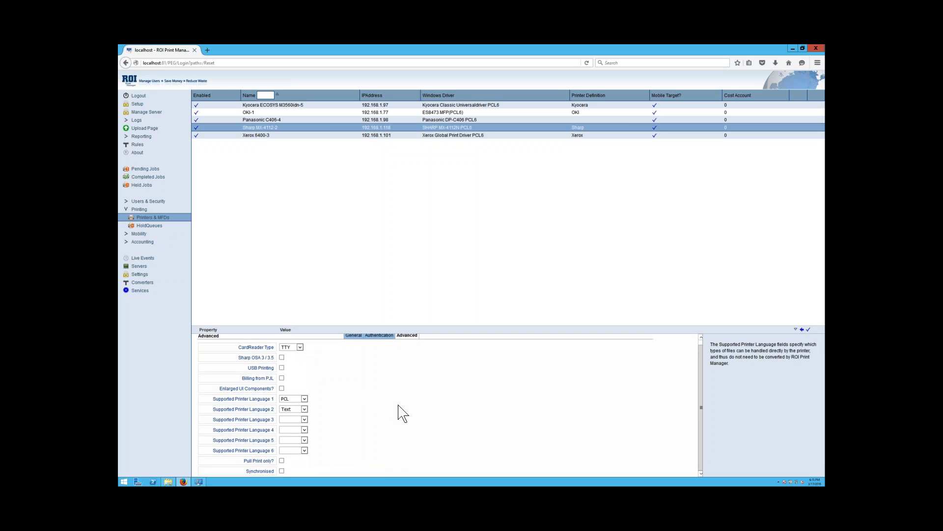
{"action": "left_click", "coordinate": [300, 347]}
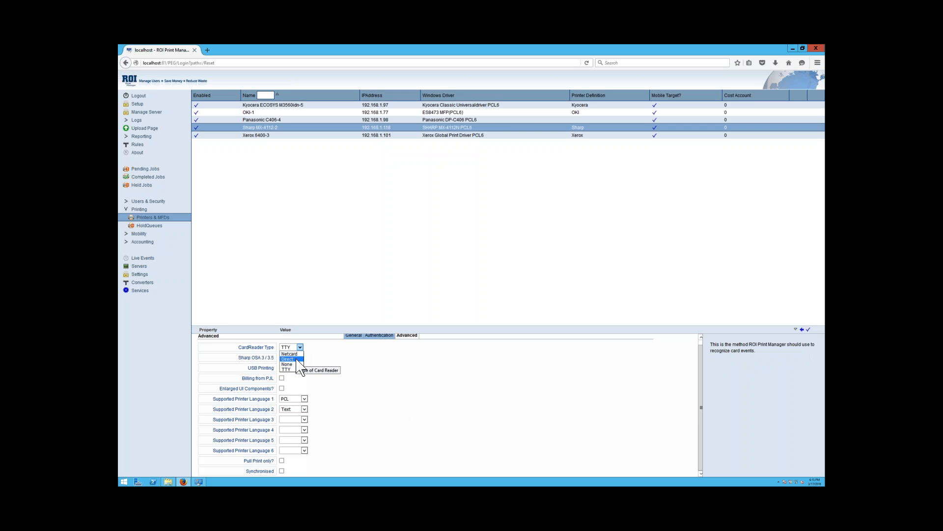
{"action": "left_click", "coordinate": [325, 365]}
{"action": "left_click", "coordinate": [252, 378]}
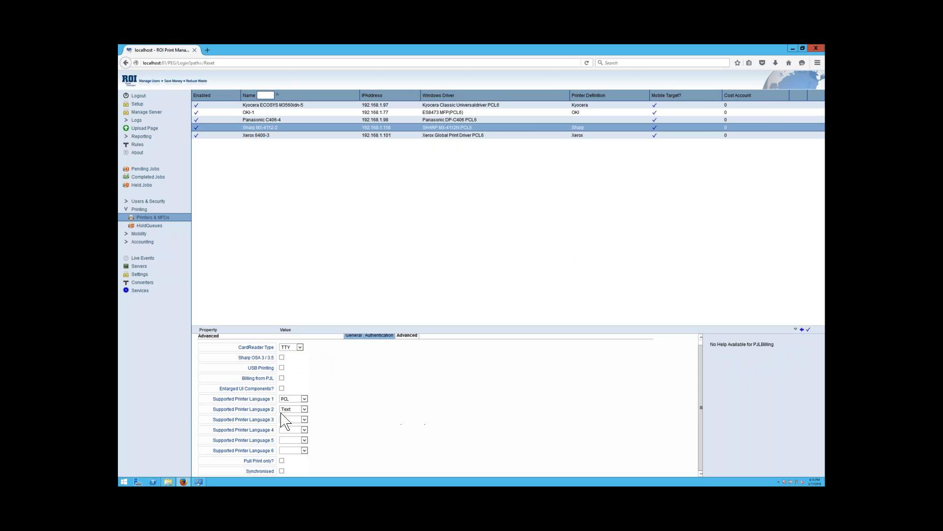
Step: Set the Sharp printer's Supported Printer Language 3 to PDF, save the change, and review the advanced settings
{"action": "left_click", "coordinate": [305, 419]}
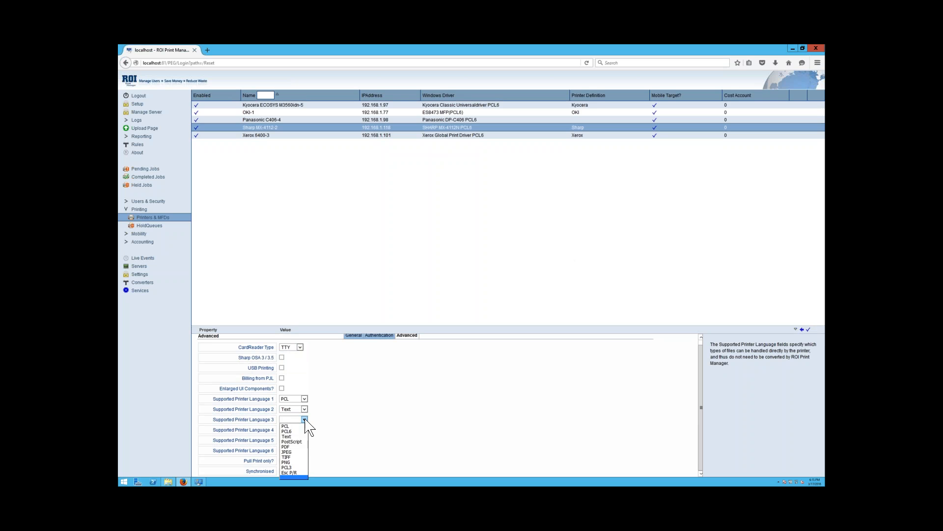
{"action": "left_click", "coordinate": [297, 447]}
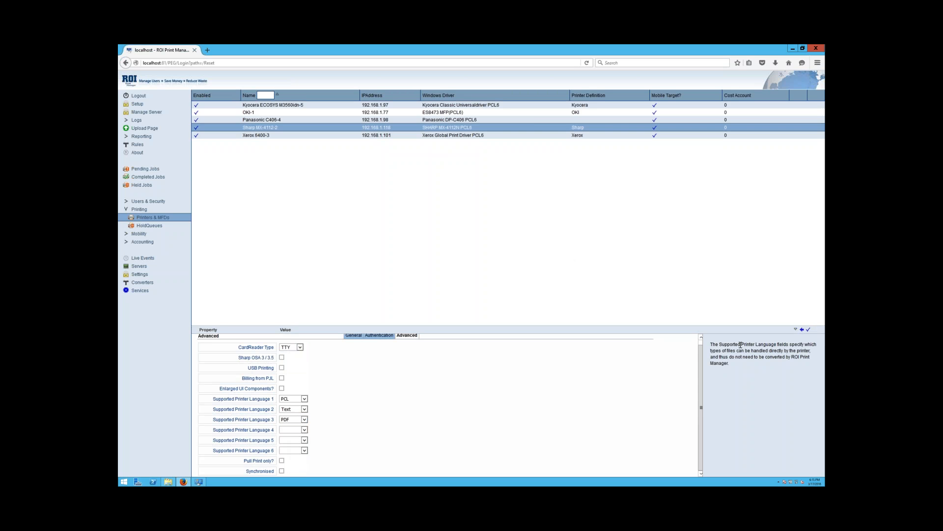
{"action": "left_click", "coordinate": [808, 330]}
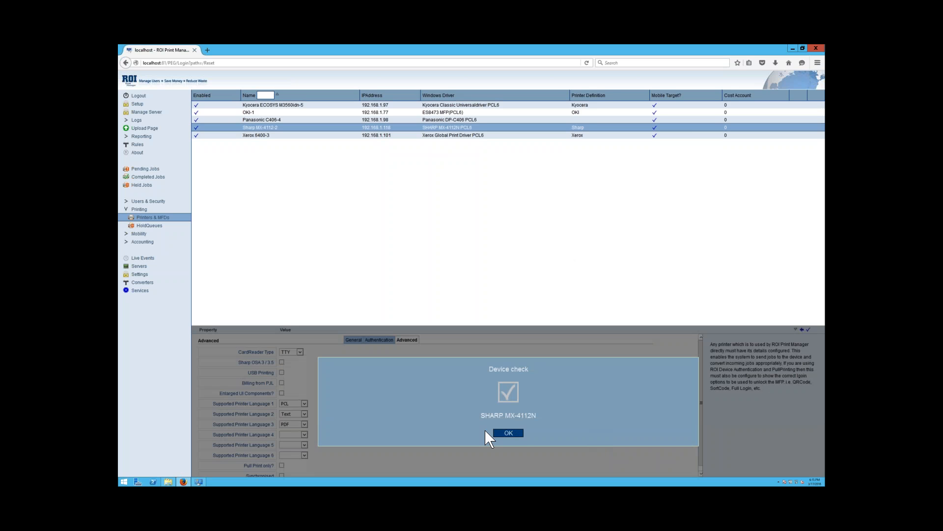
{"action": "left_click", "coordinate": [492, 431]}
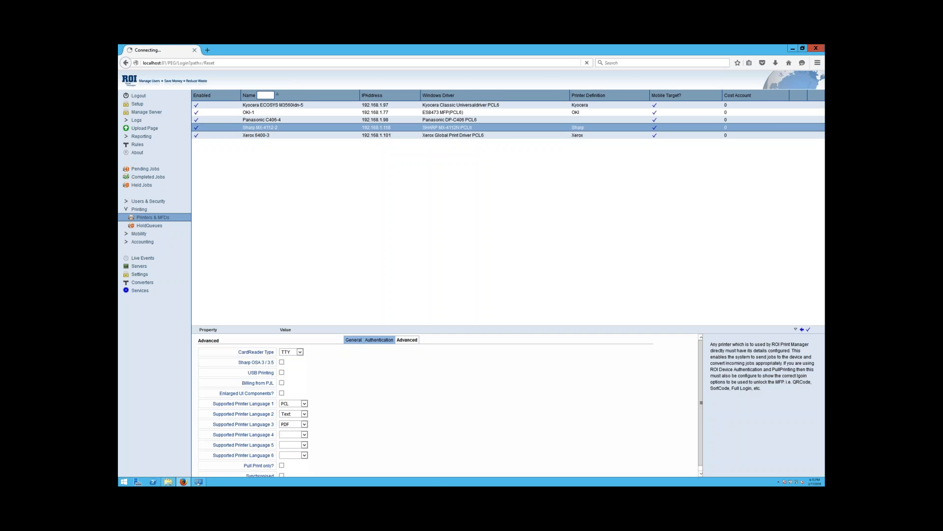
{"action": "left_click", "coordinate": [416, 339]}
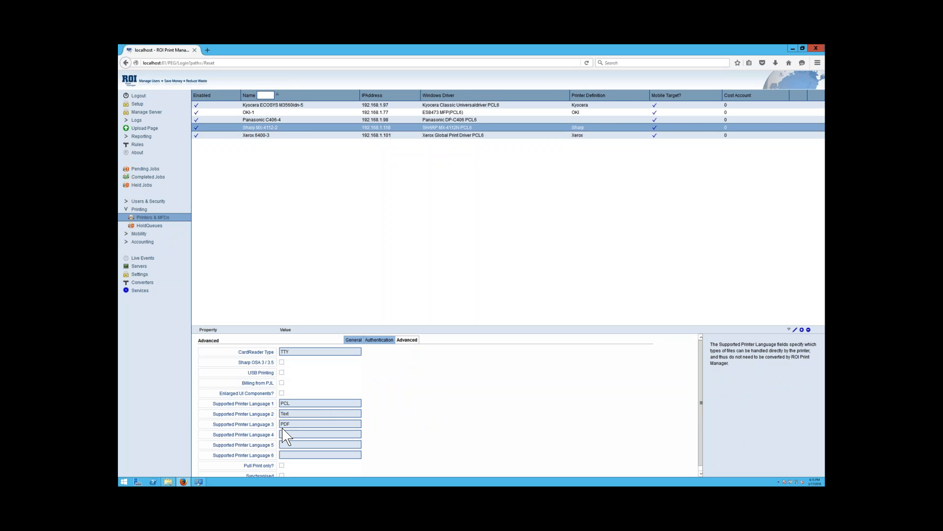
{"action": "scroll", "coordinate": [284, 437], "scroll_direction": "down", "scroll_amount": 1}
{"action": "scroll", "coordinate": [426, 405], "scroll_direction": "up", "scroll_amount": 1}
Step: Check the printers installed in the Windows Devices and Printers window, then return to ROI Print Manager
{"action": "left_click", "coordinate": [199, 482]}
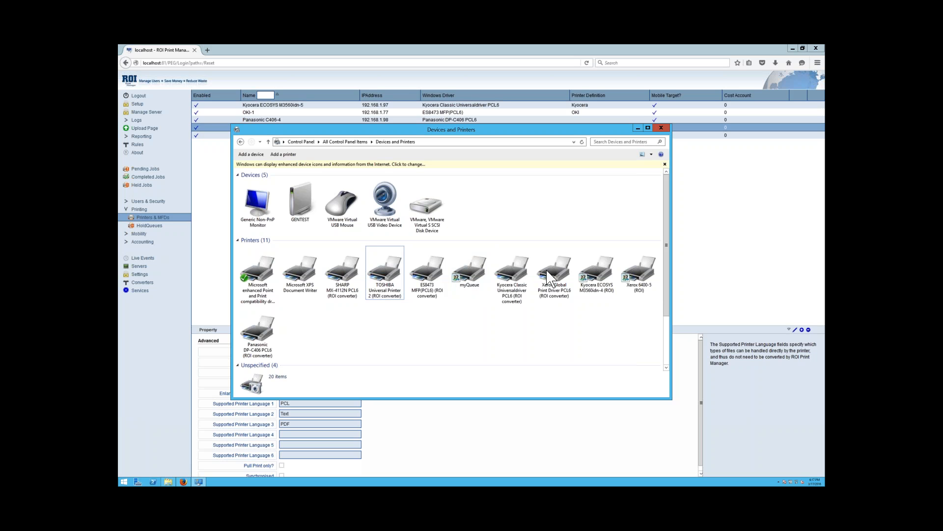
{"action": "left_click", "coordinate": [743, 264]}
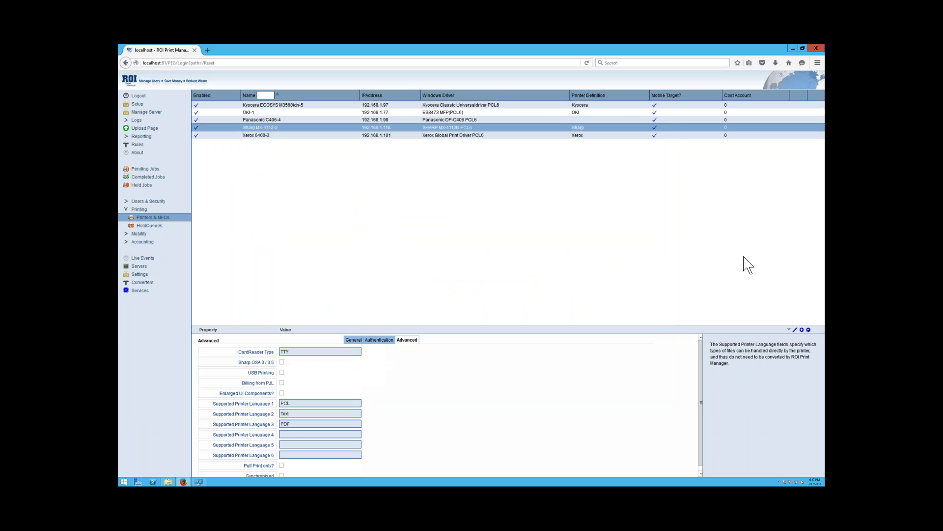